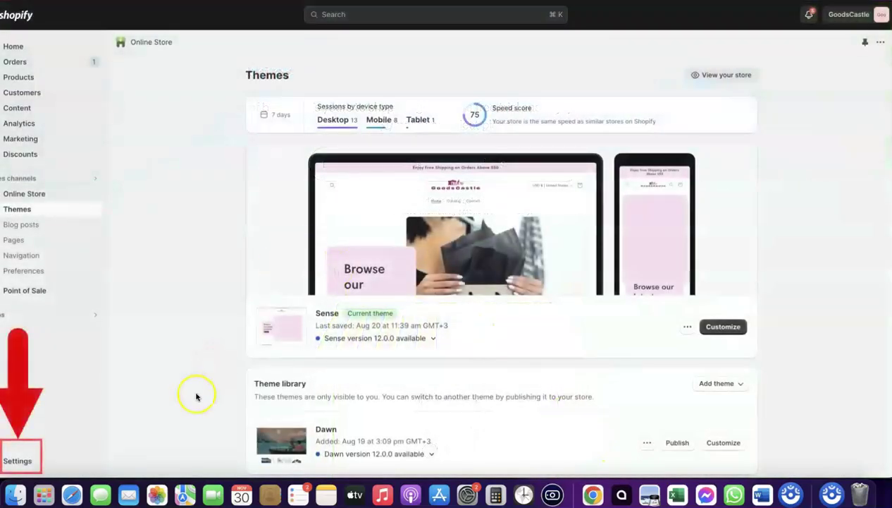
Step: Open the payment settings of the GoodsCastle store
click(16, 462)
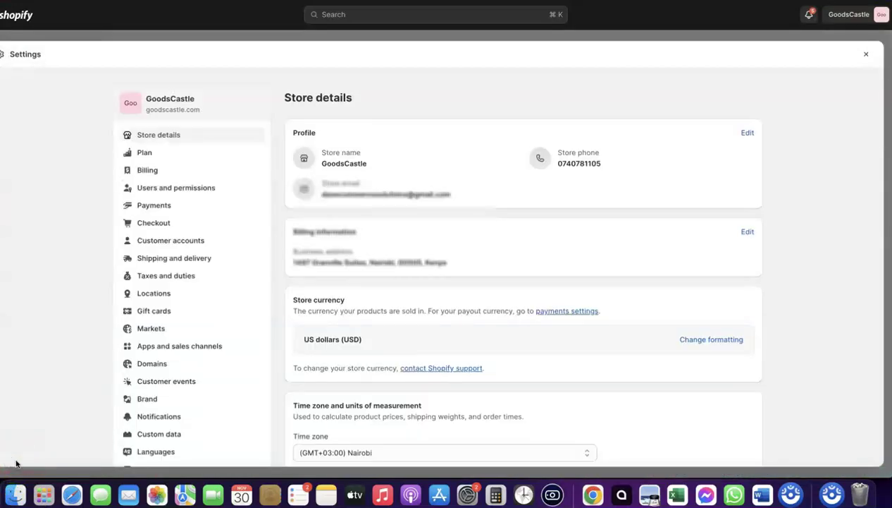
click(148, 207)
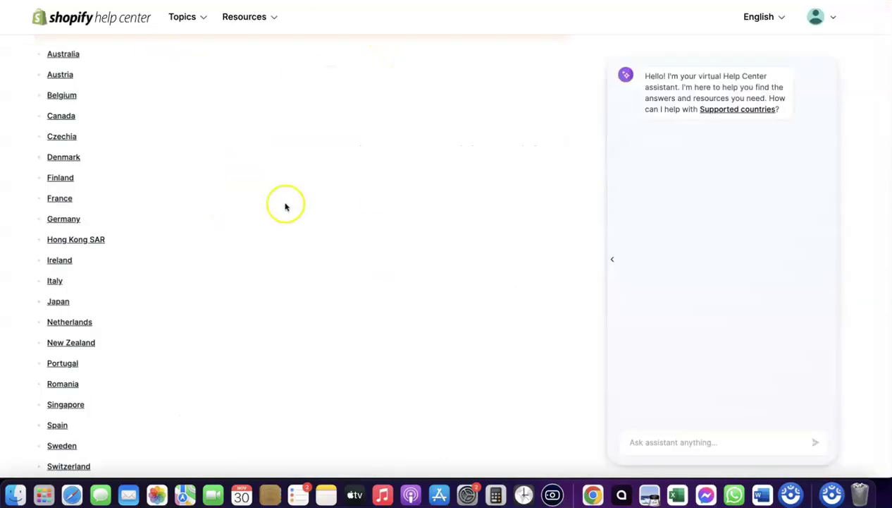
Step: Read through the Help Center's list of countries supported by Shopify Payments, including the introductory requirements
scroll(287, 205, up, 5)
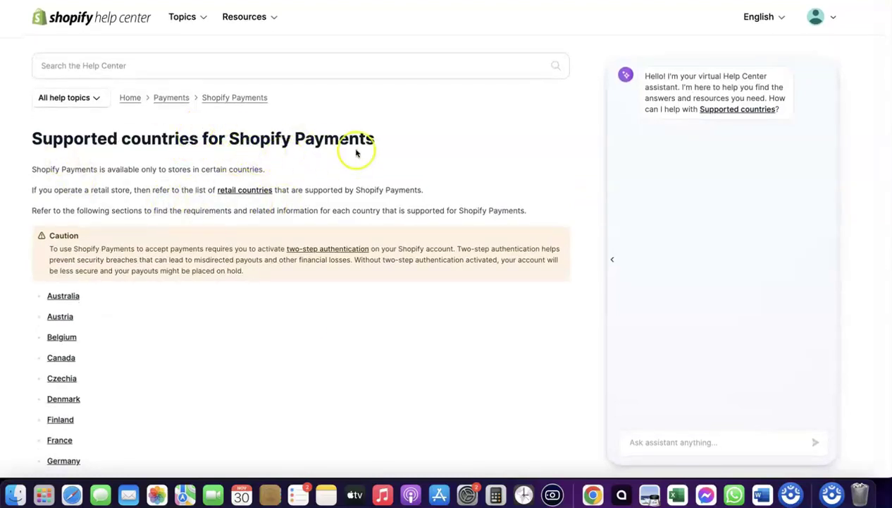
scroll(356, 152, down, 4)
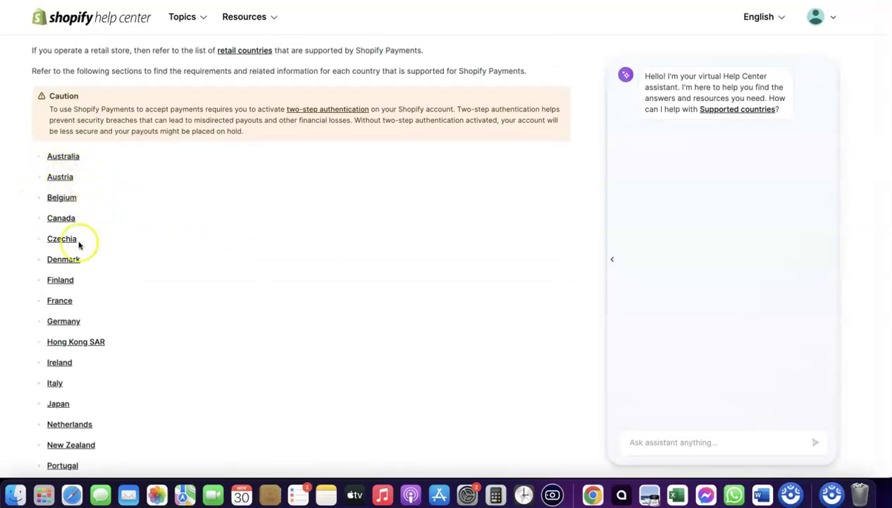
scroll(106, 261, down, 2)
scroll(104, 257, down, 2)
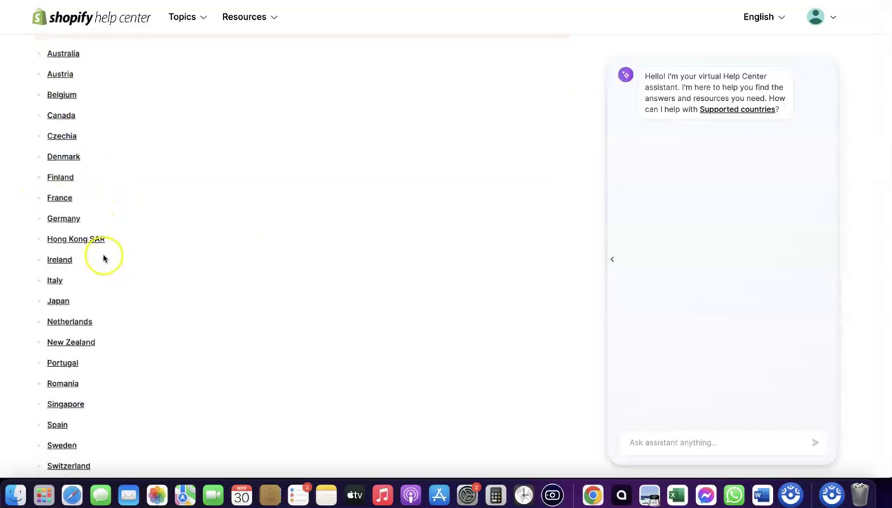
scroll(67, 338, down, 1)
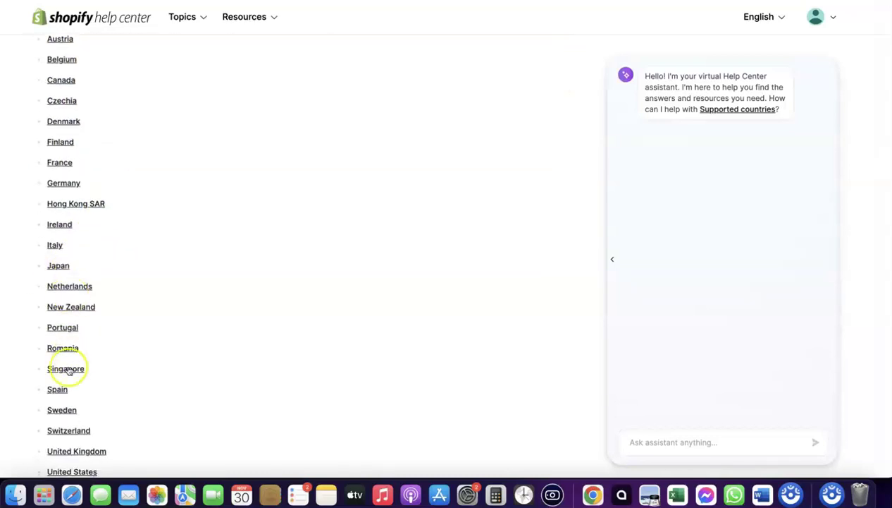
scroll(75, 361, down, 4)
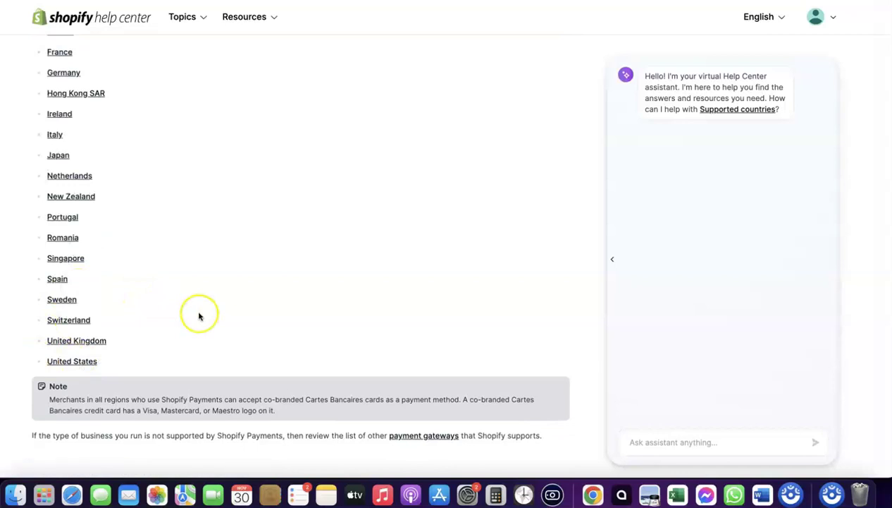
scroll(200, 315, up, 4)
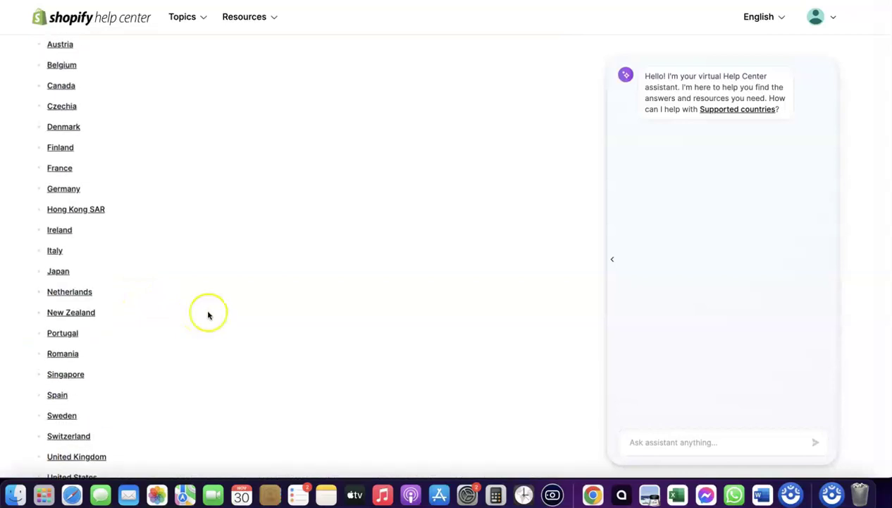
scroll(67, 61, up, 1)
scroll(68, 57, up, 3)
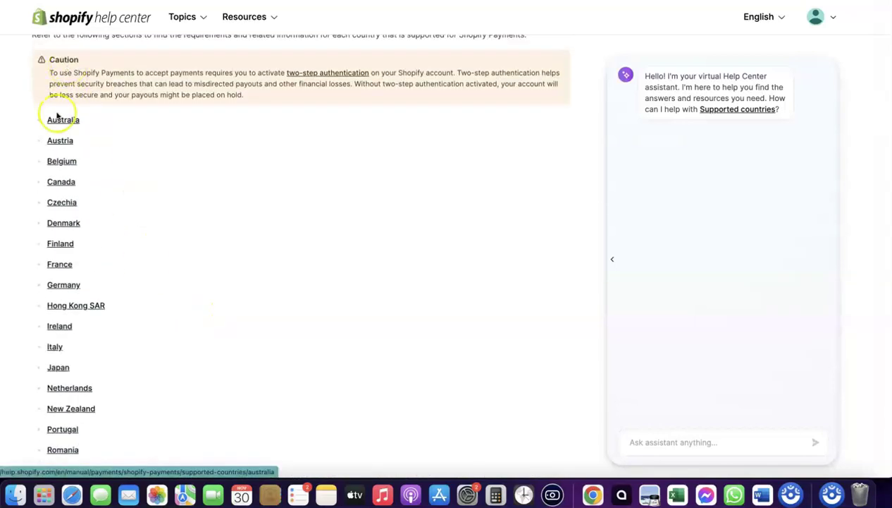
scroll(162, 150, up, 6)
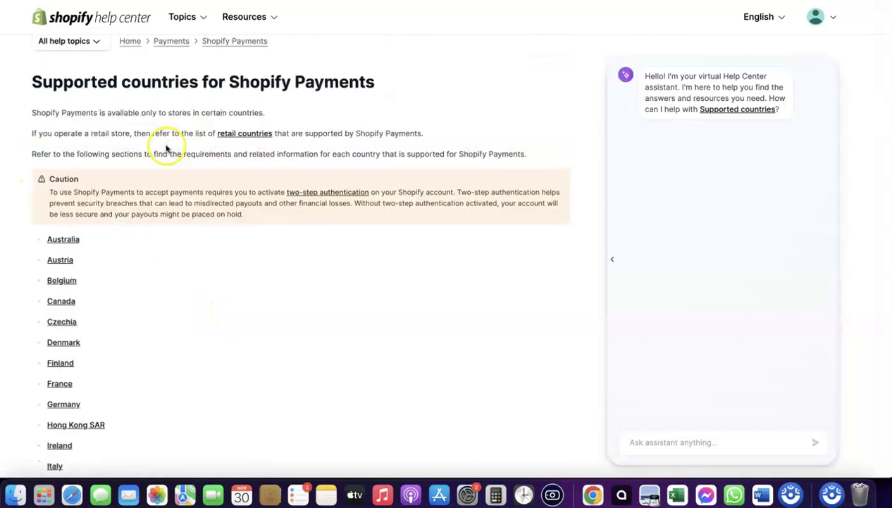
scroll(164, 141, down, 13)
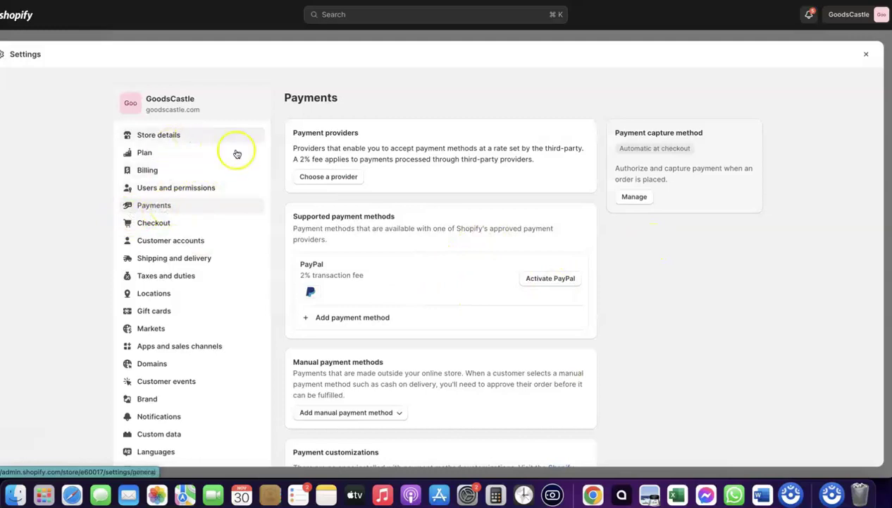
Step: Filter the third-party payment providers for Stripe and open the Stripe entry
click(326, 182)
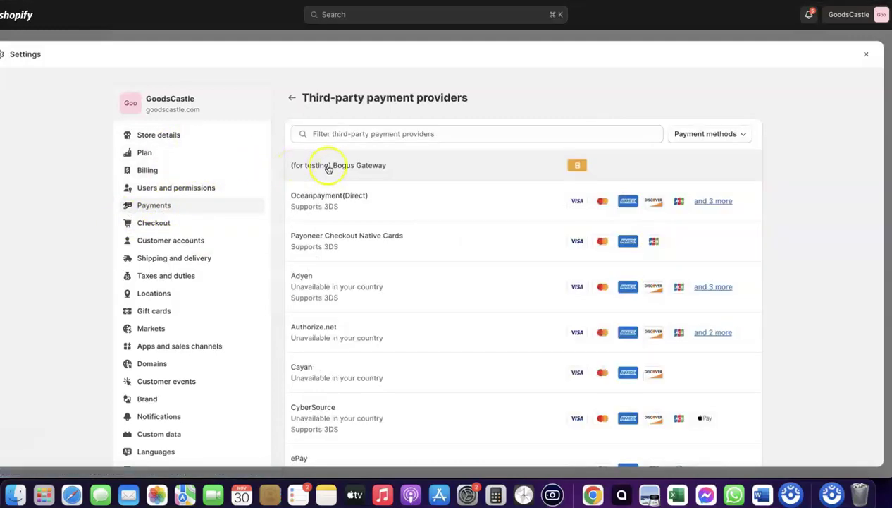
click(451, 133)
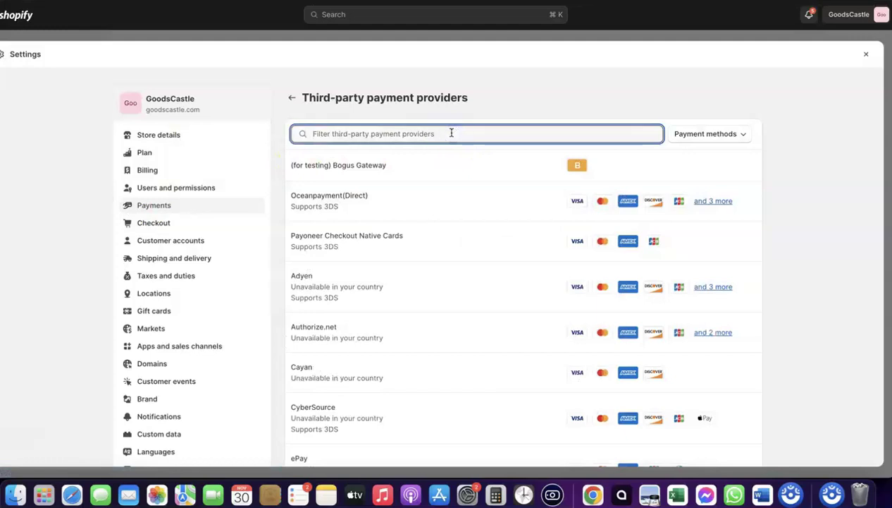
text(Stripe)
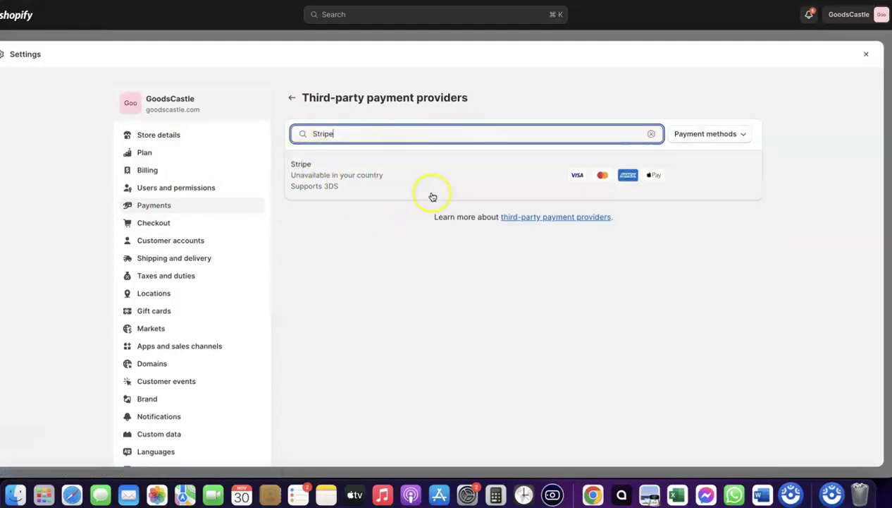
click(363, 177)
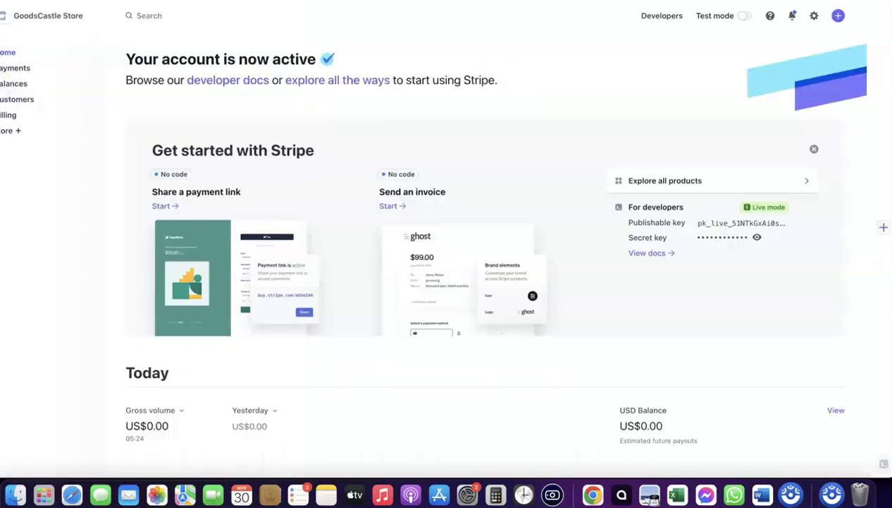
Step: Choose the GoodsCastle Store account in Stripe and connect it to Shopify
click(86, 16)
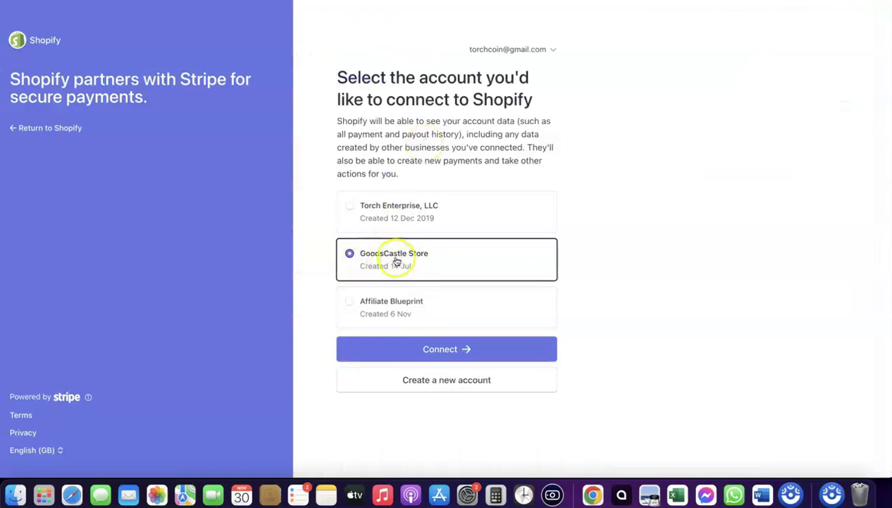
click(444, 350)
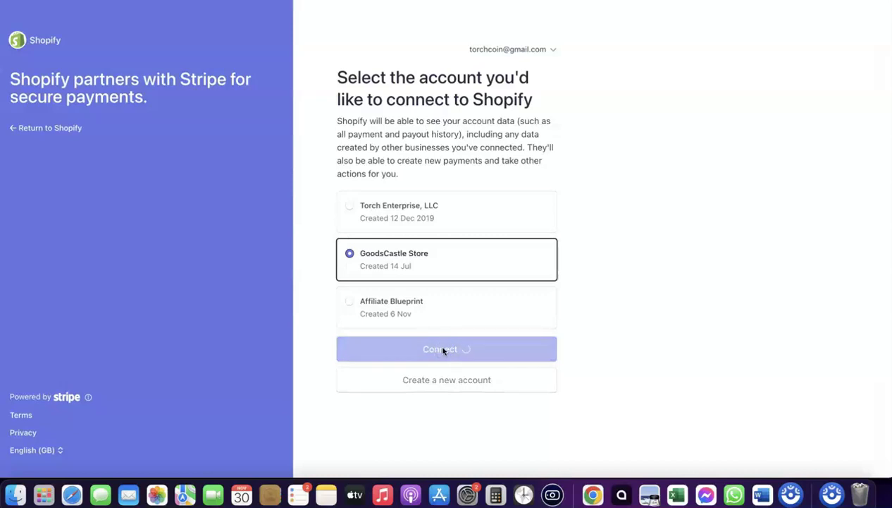
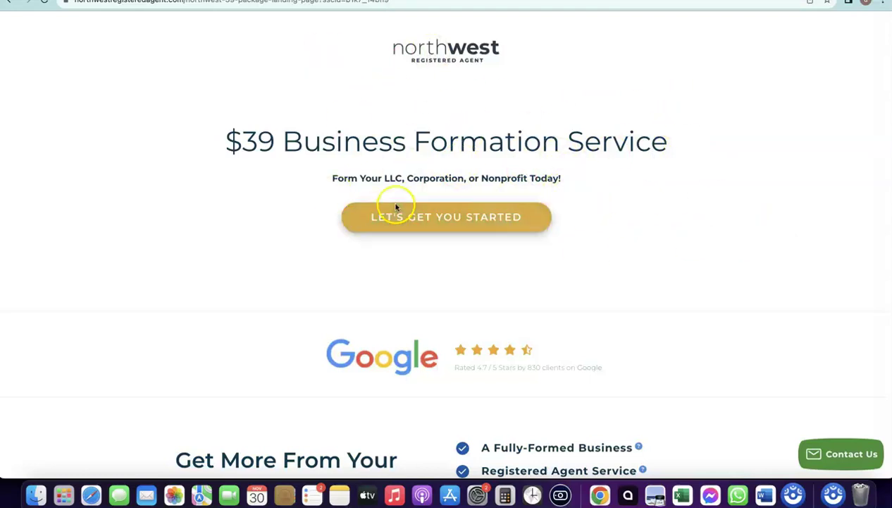
Step: On the Northwest Registered Agent site, start the $39 business formation order and choose NM - New Mexico as the LLC's state
click(438, 216)
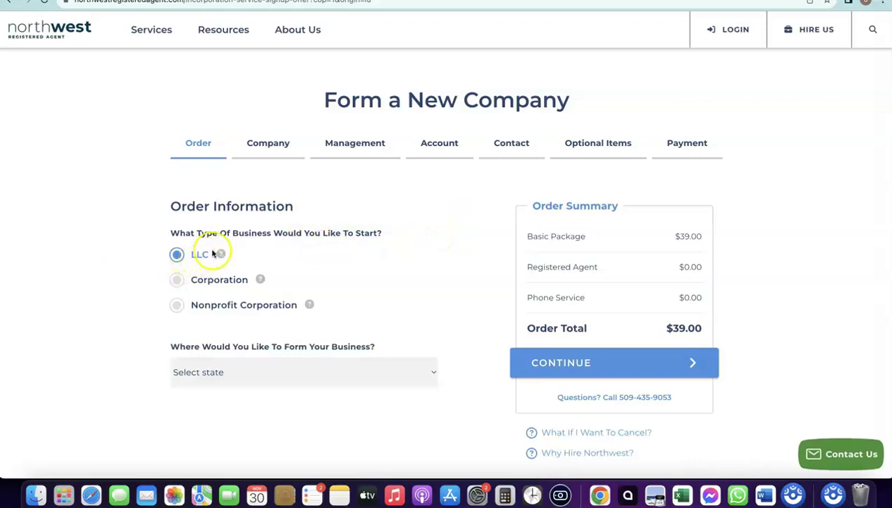
scroll(212, 253, down, 1)
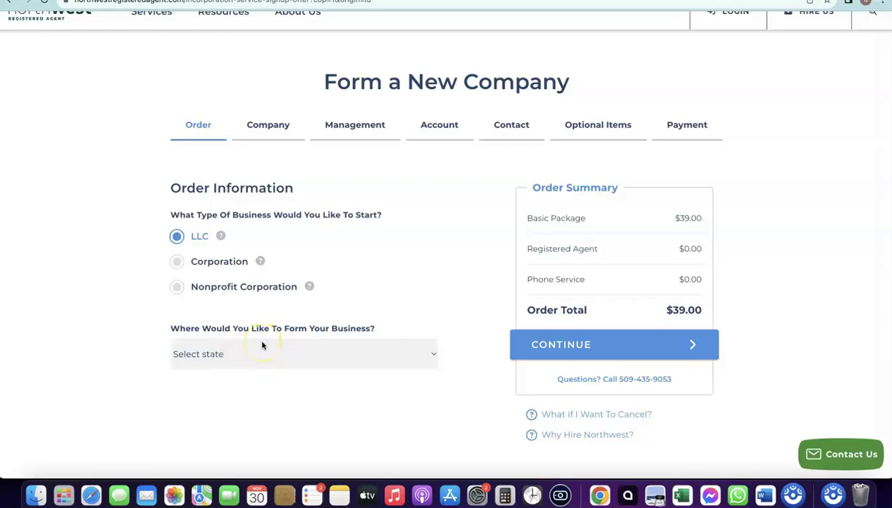
click(262, 345)
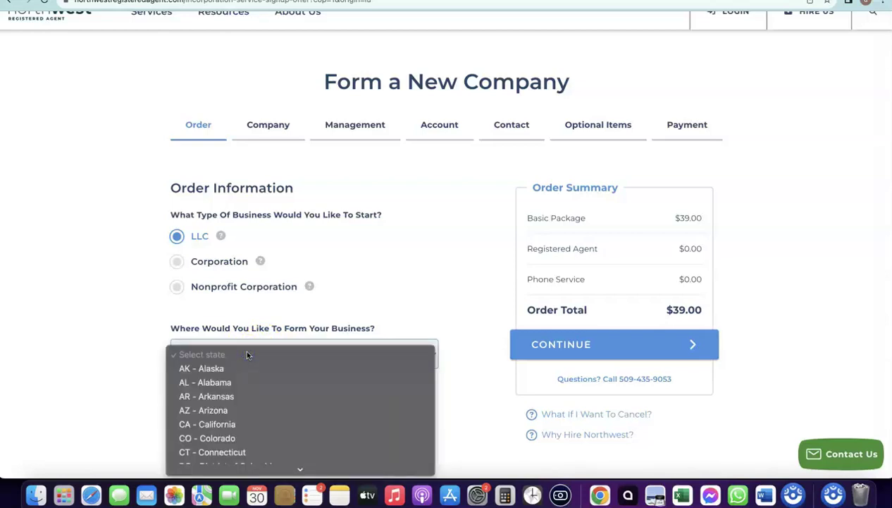
click(99, 296)
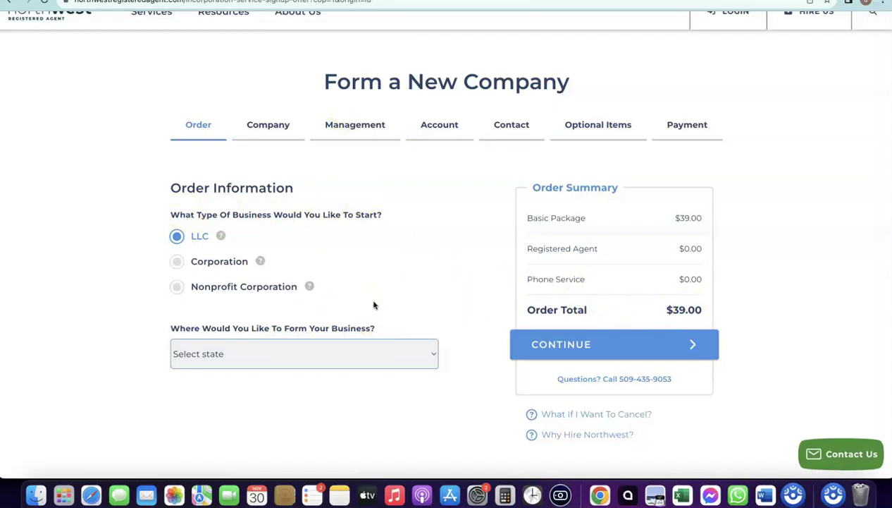
click(308, 356)
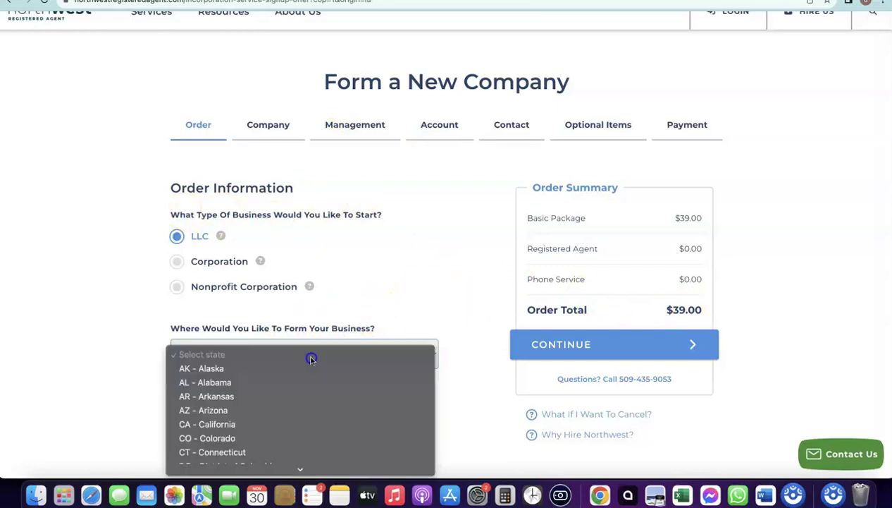
scroll(312, 360, down, 5)
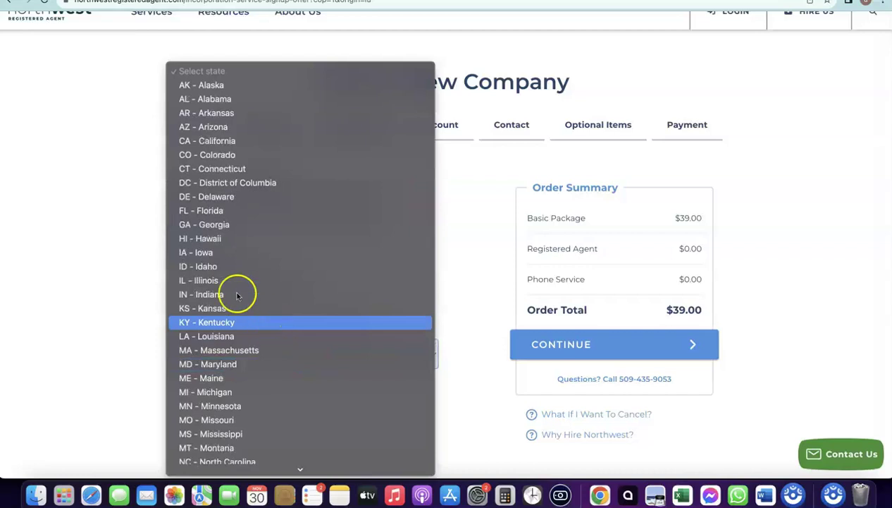
scroll(233, 296, down, 2)
scroll(238, 278, down, 5)
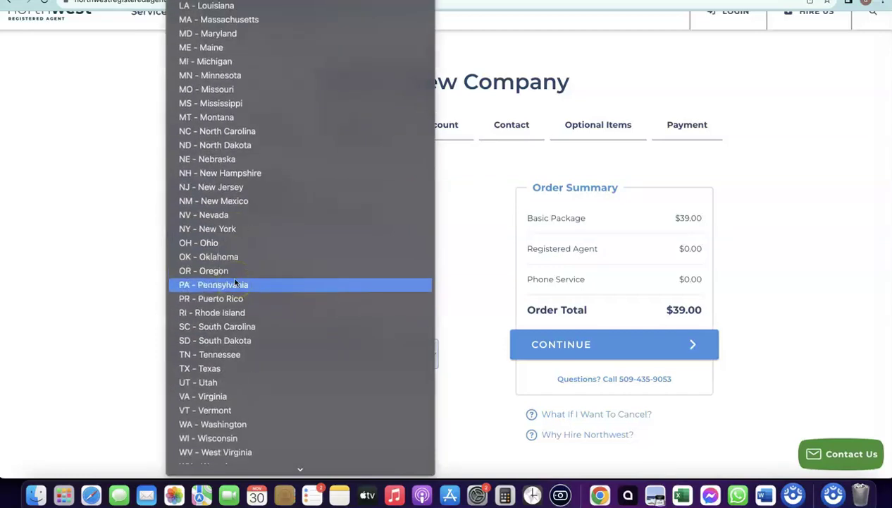
click(227, 208)
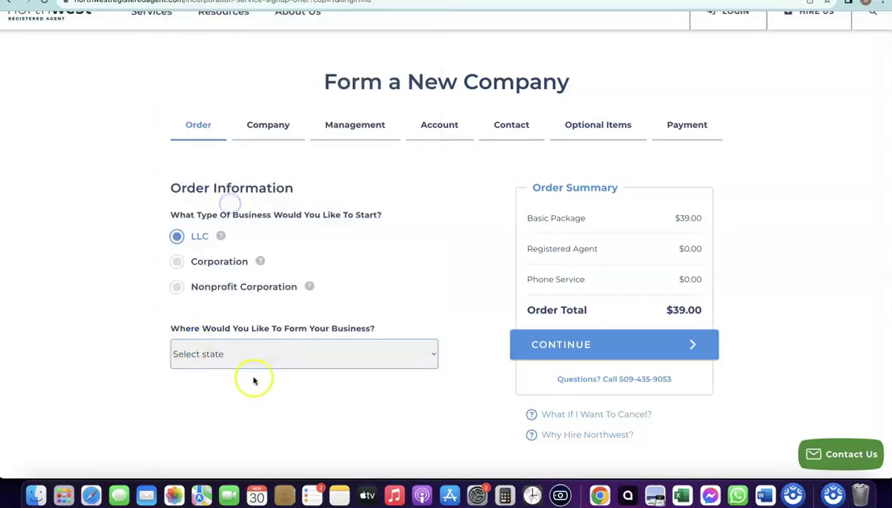
Step: Review the order summary's charges, continue to the company details and enter "Dropshipping Hustle" as the business name
scroll(368, 284, down, 1)
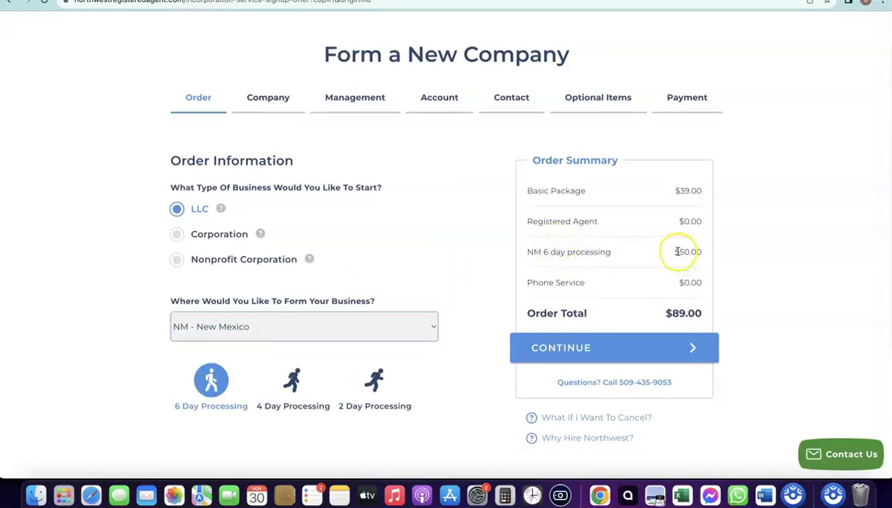
scroll(685, 252, up, 5)
scroll(673, 253, left, 3)
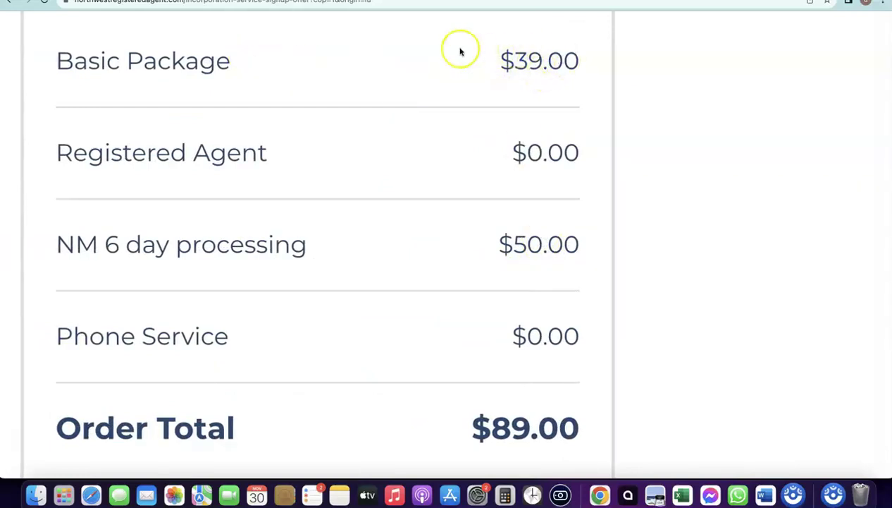
scroll(520, 59, down, 5)
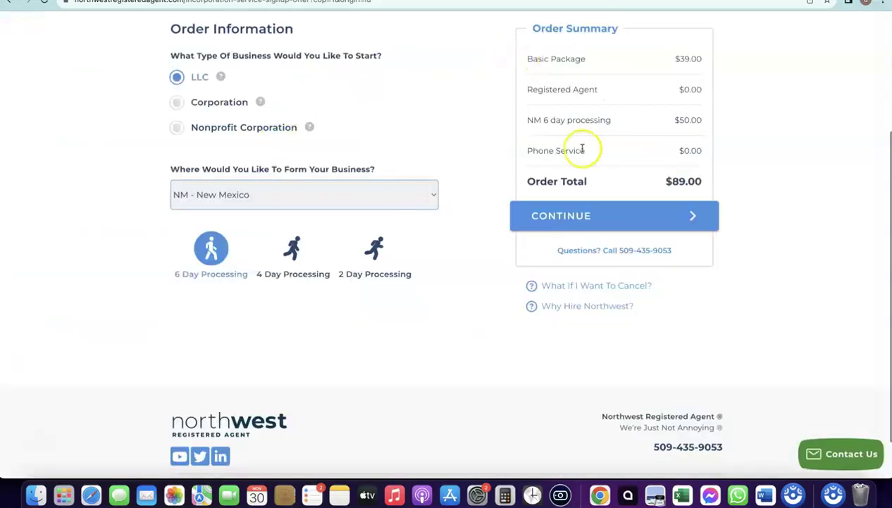
click(564, 219)
click(194, 259)
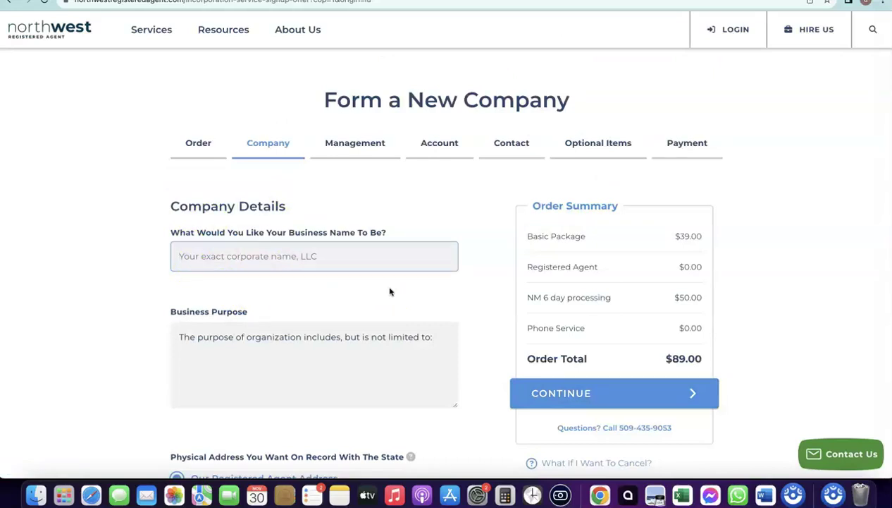
click(348, 254)
text(D)
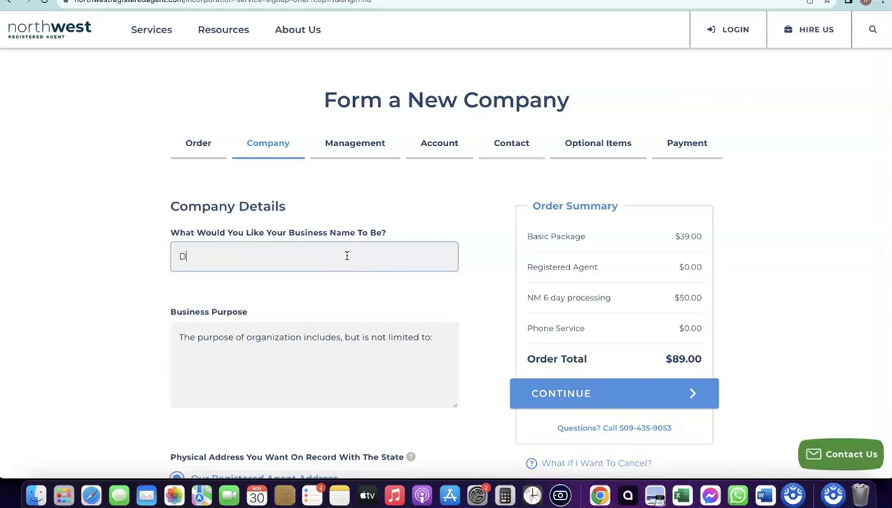
text(ropshipping Hustle)
Step: Add "Dropshipping and eCommerce" to the end of the business purpose text and continue with the order
click(309, 338)
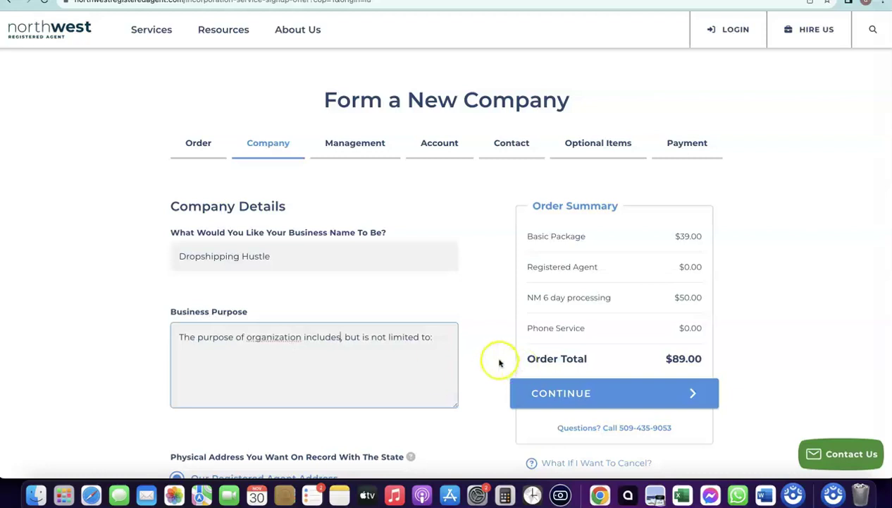
click(446, 335)
text(Dr)
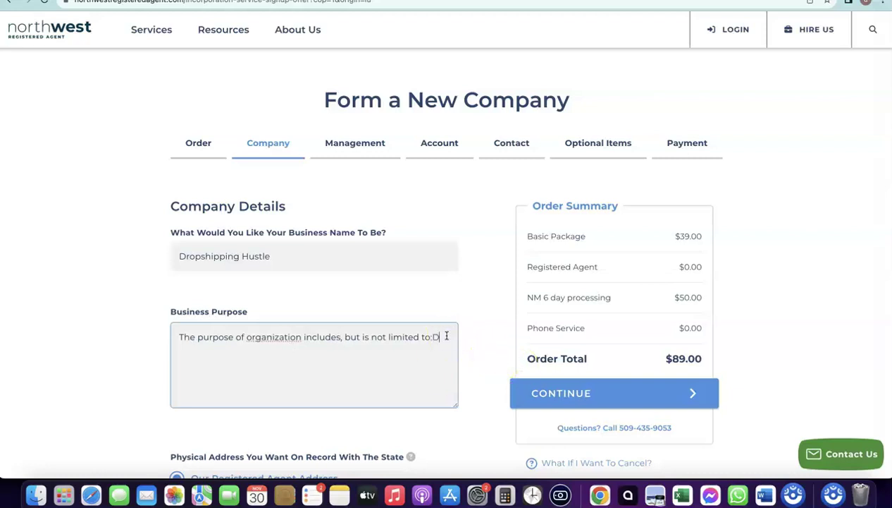
key(BackSpace)
key(BackSpace)
text(Dropshipping and eCommerce)
scroll(343, 273, down, 1)
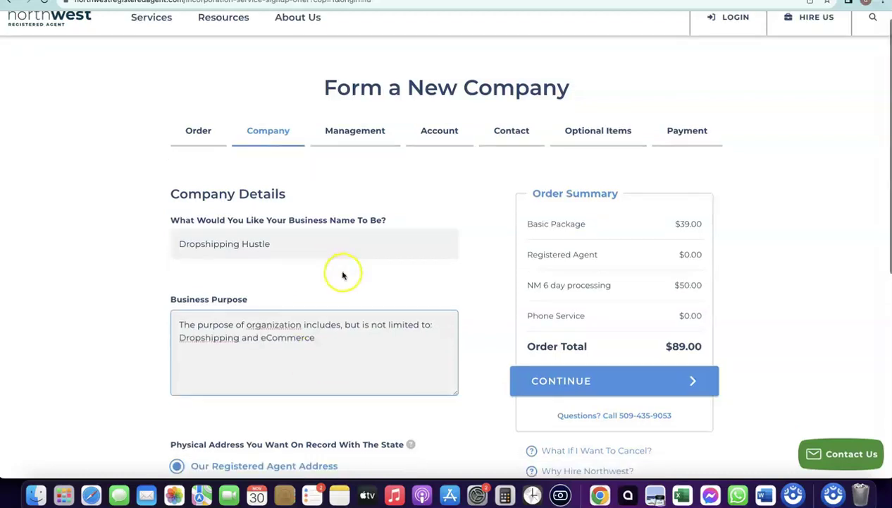
click(601, 361)
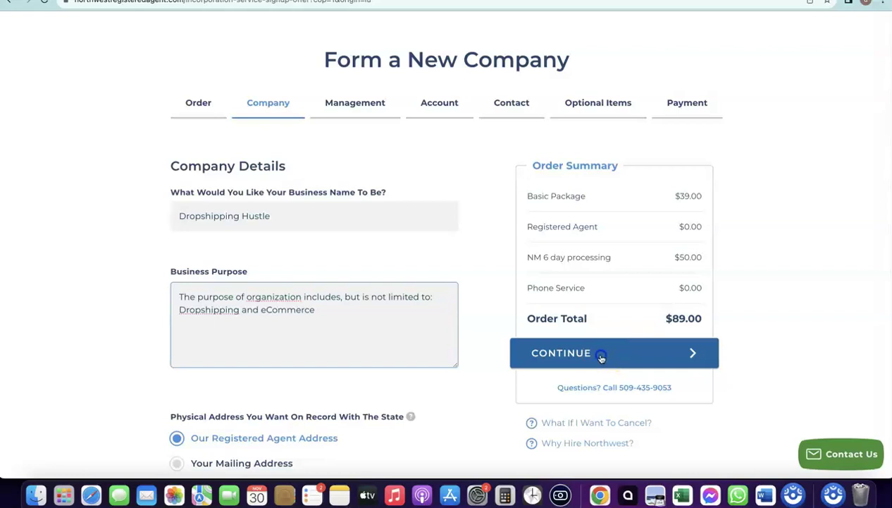
Step: Set the new company's management type to Manager Managed
scroll(347, 269, down, 1)
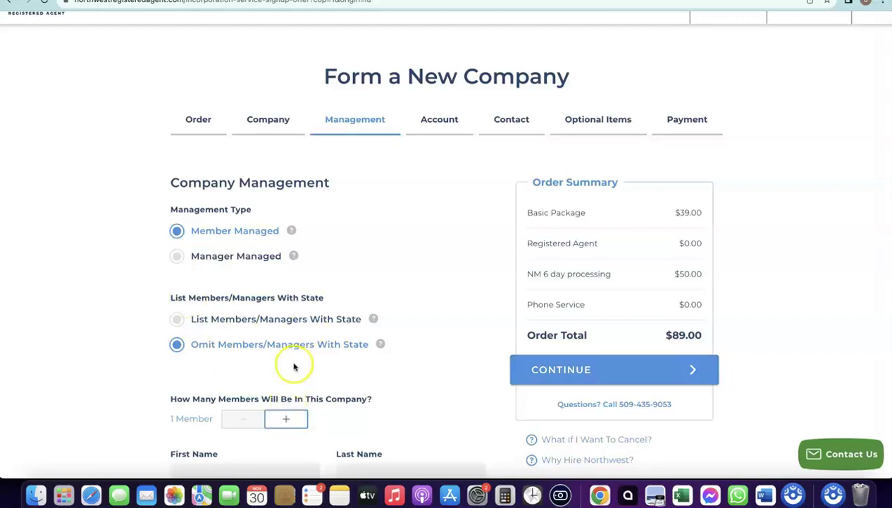
click(176, 258)
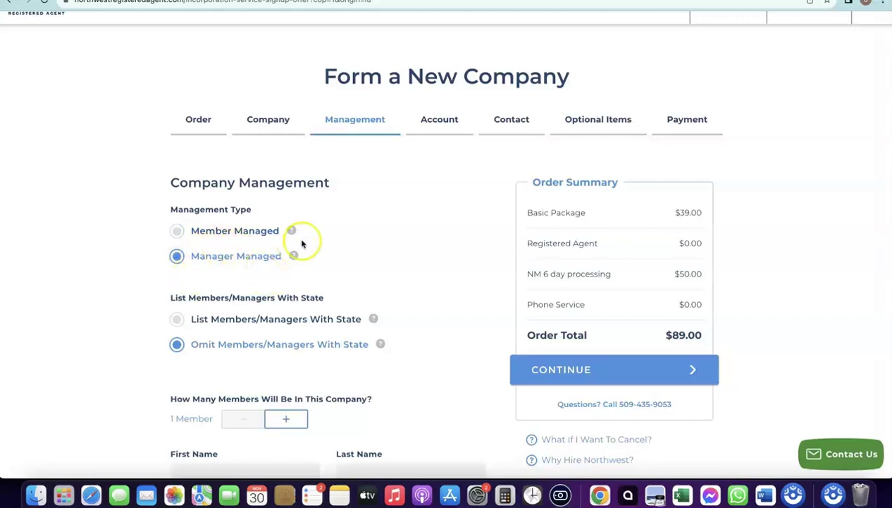
Step: Examine the member and manager sections of the company management form, including the name fields and address to record with the state
scroll(298, 241, down, 1)
scroll(379, 215, down, 1)
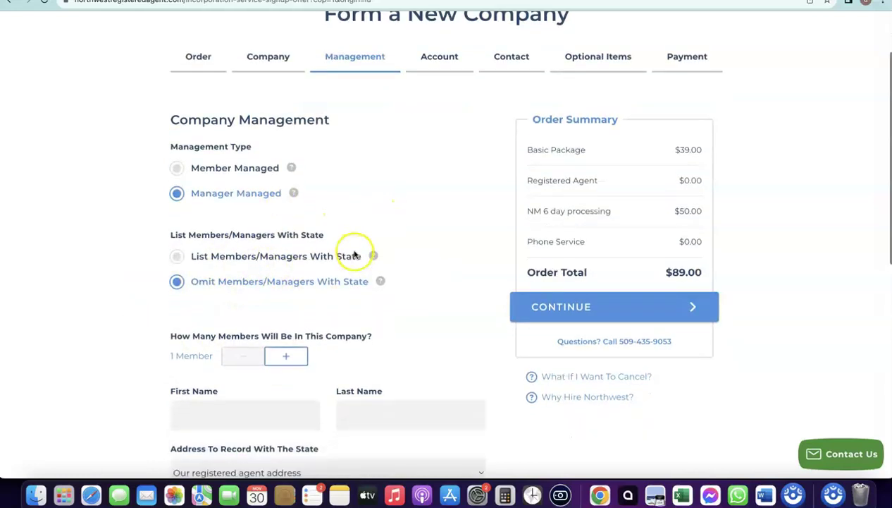
scroll(356, 254, down, 5)
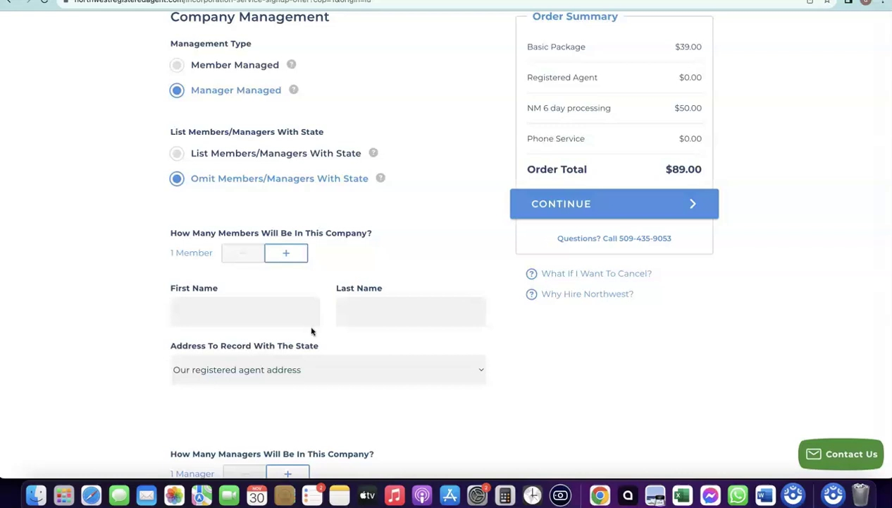
scroll(371, 298, down, 2)
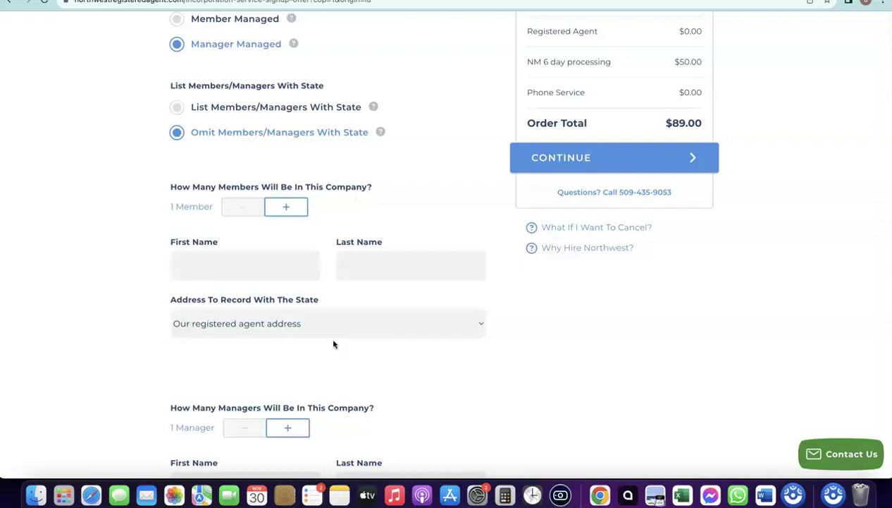
scroll(334, 344, down, 5)
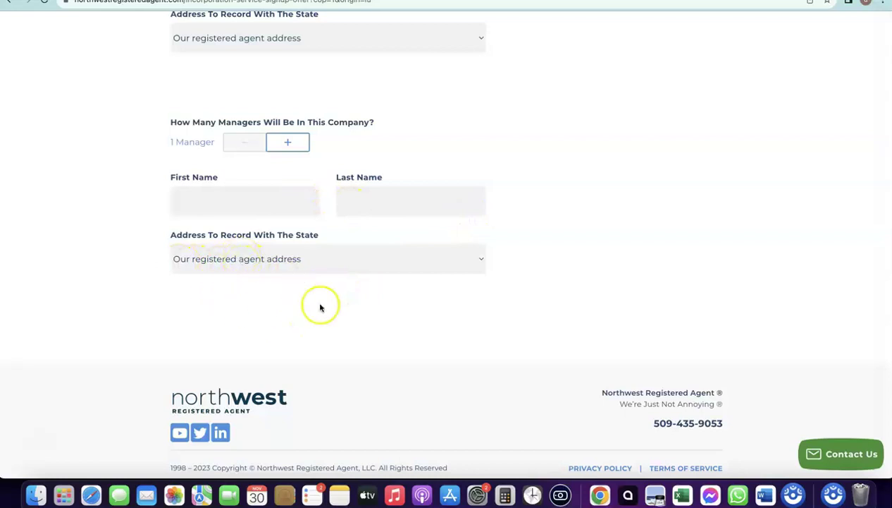
scroll(457, 277, up, 3)
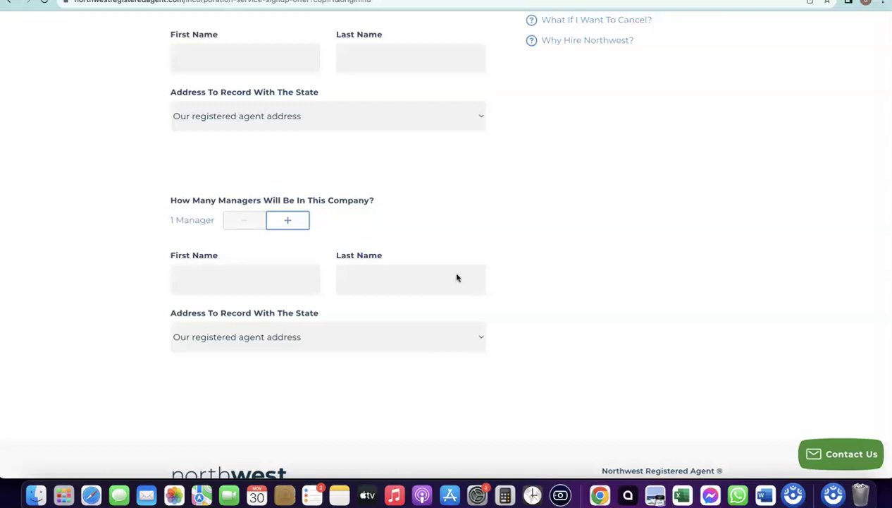
click(363, 212)
scroll(363, 212, up, 4)
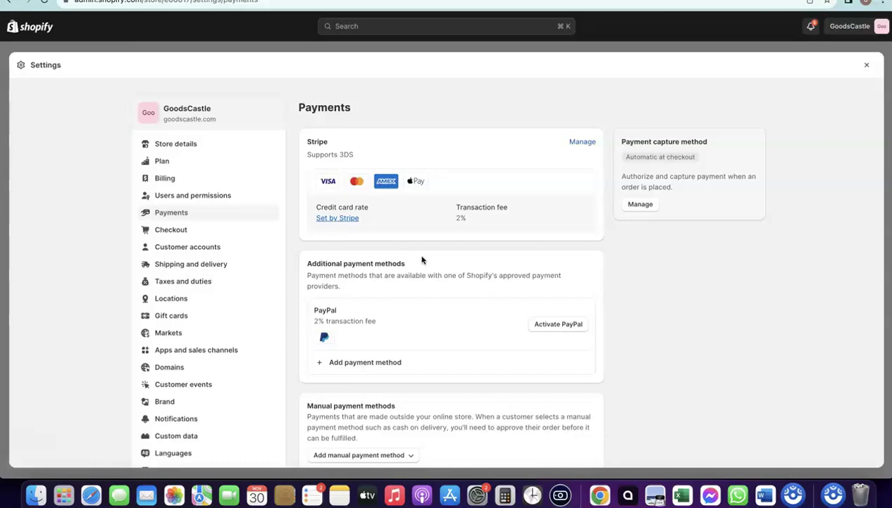
Step: Review the Shopify Help Center page on supported countries, highlight "Shopify Payments" in its heading and check the store's payment settings
click(408, 70)
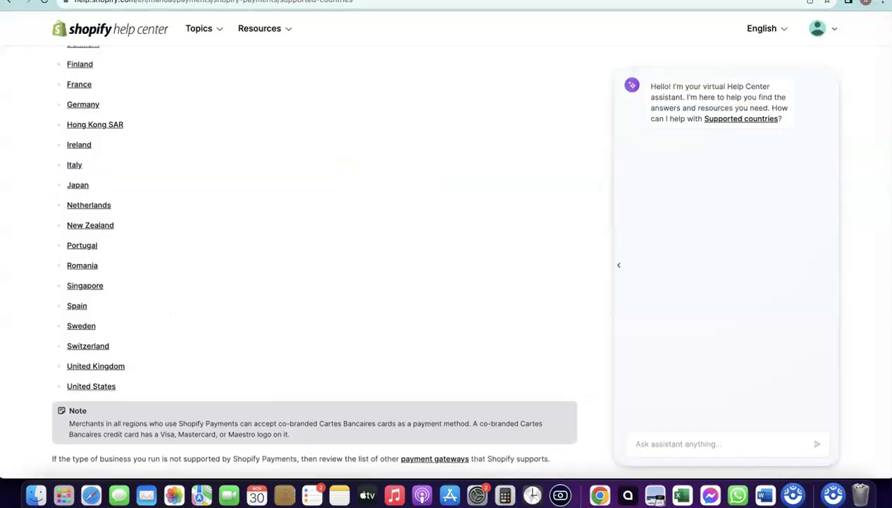
click(145, 82)
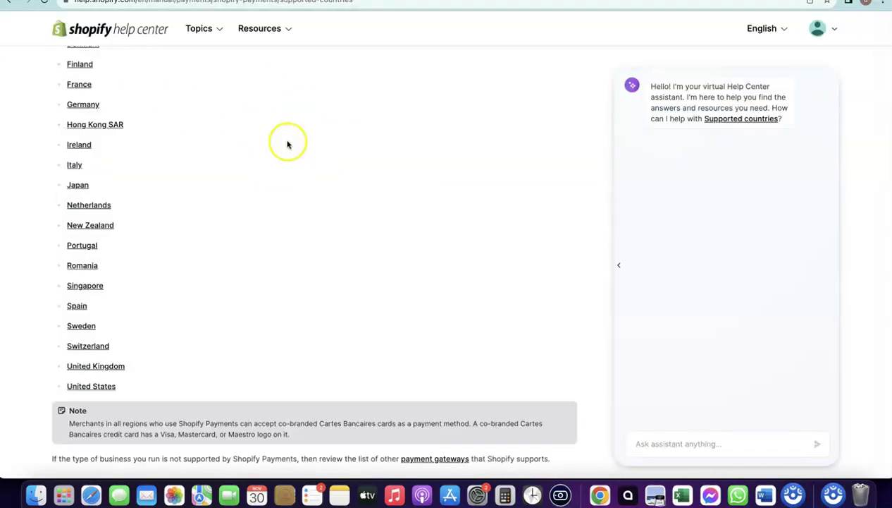
scroll(286, 144, up, 5)
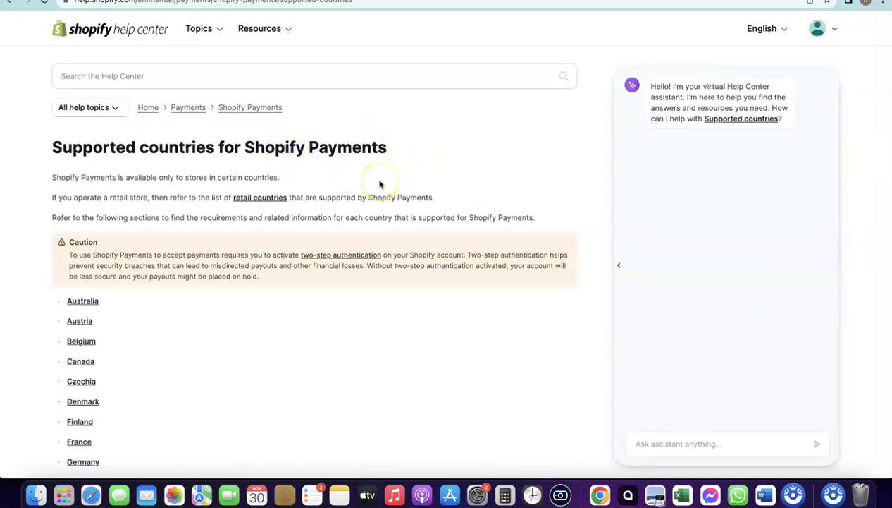
drag(245, 148, 419, 153)
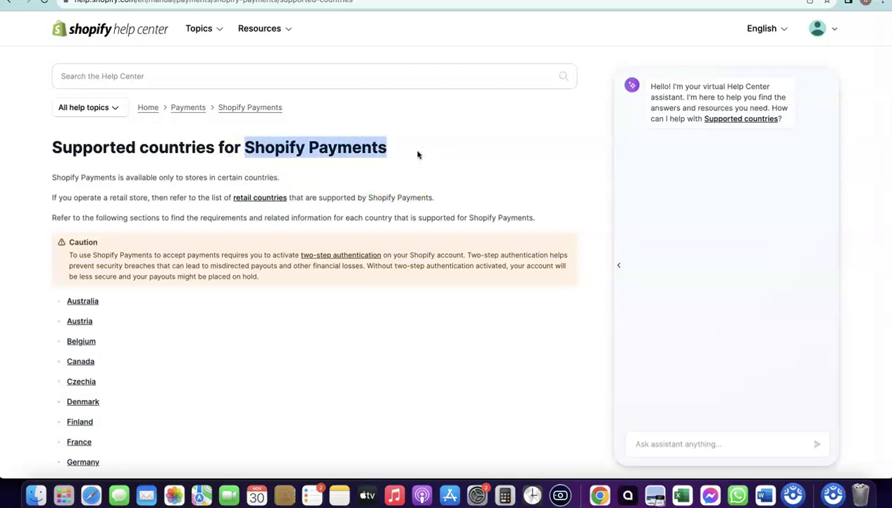
key(ctrl+Tab)
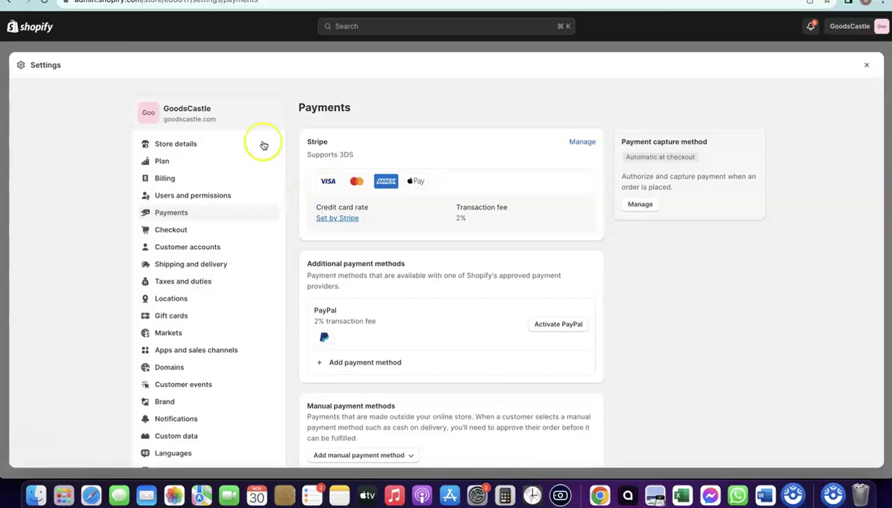
key(ctrl+Tab)
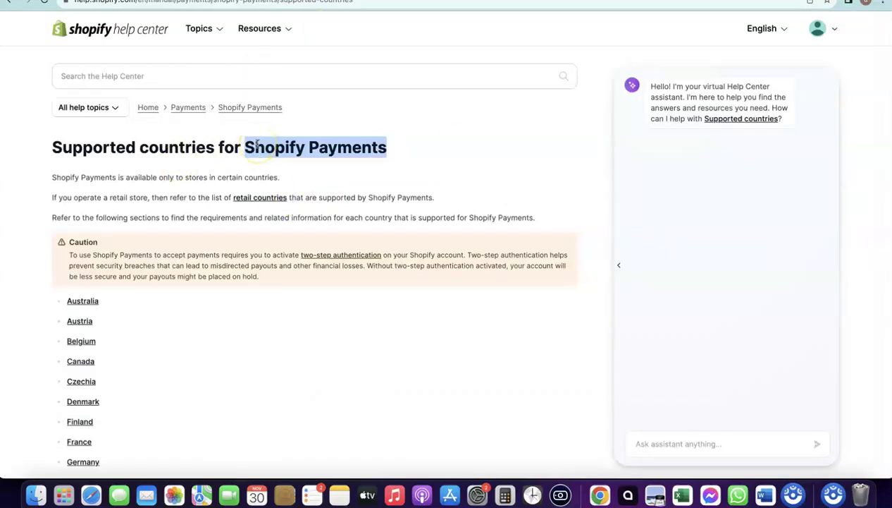
drag(247, 146, 370, 146)
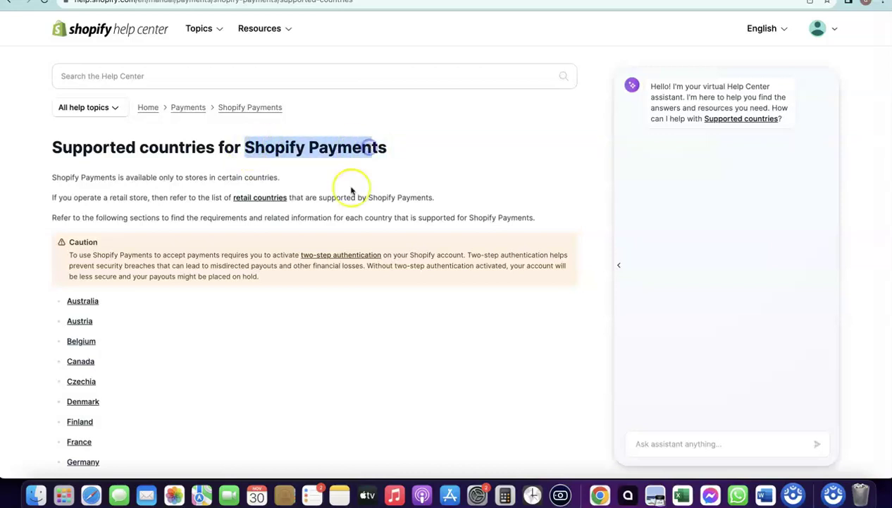
Step: Revisit the Northwest management form, highlight "Shopify Payments" in the Help Center heading again and return to the form
key(ctrl+Tab)
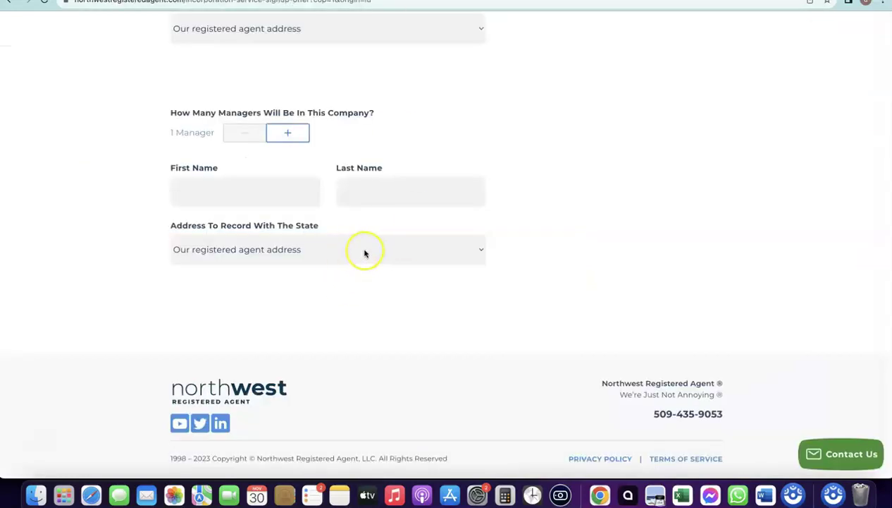
scroll(364, 253, up, 10)
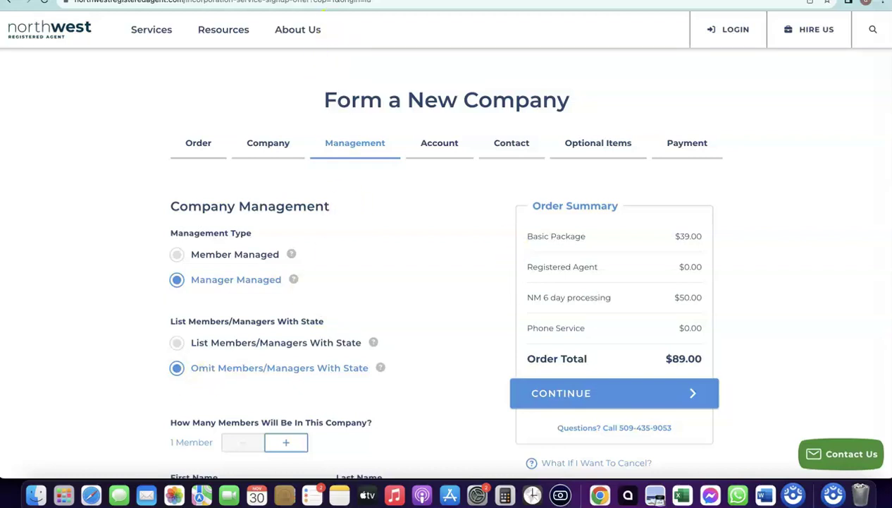
key(ctrl+shift+Tab)
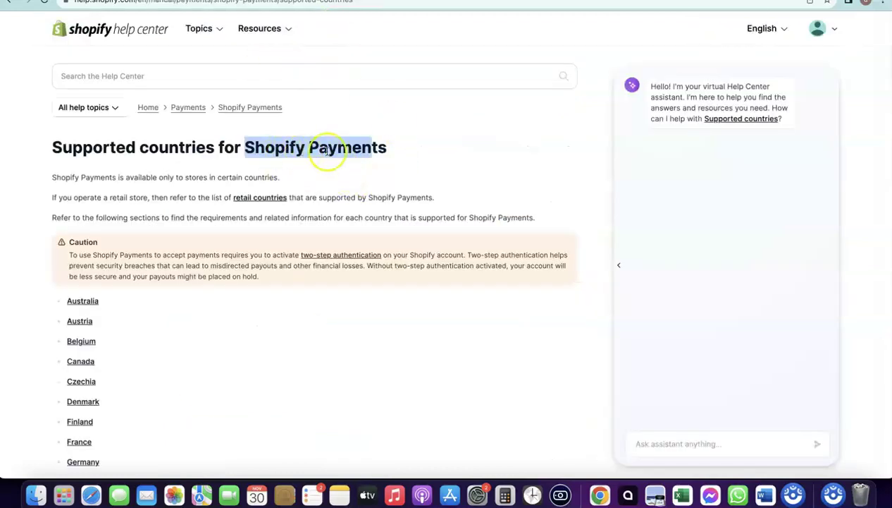
drag(246, 146, 416, 153)
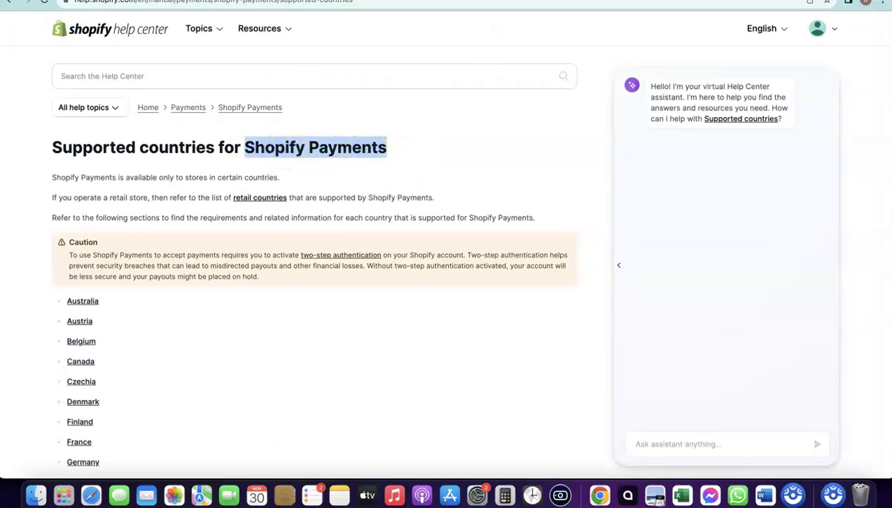
click(435, 5)
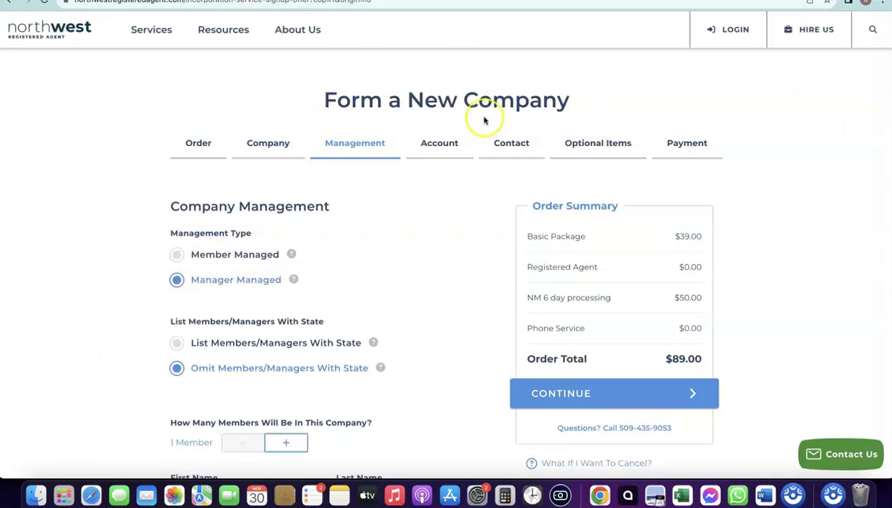